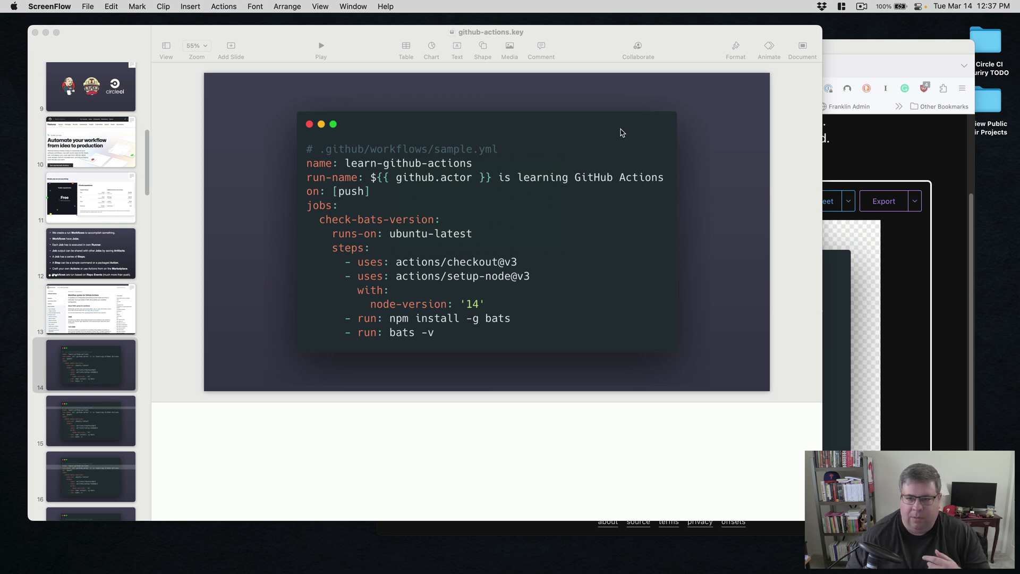
- Look over the sample.yml code image on the Carbon page, then bring the Keynote deck forward
{"action": "left_click", "coordinate": [880, 41]}
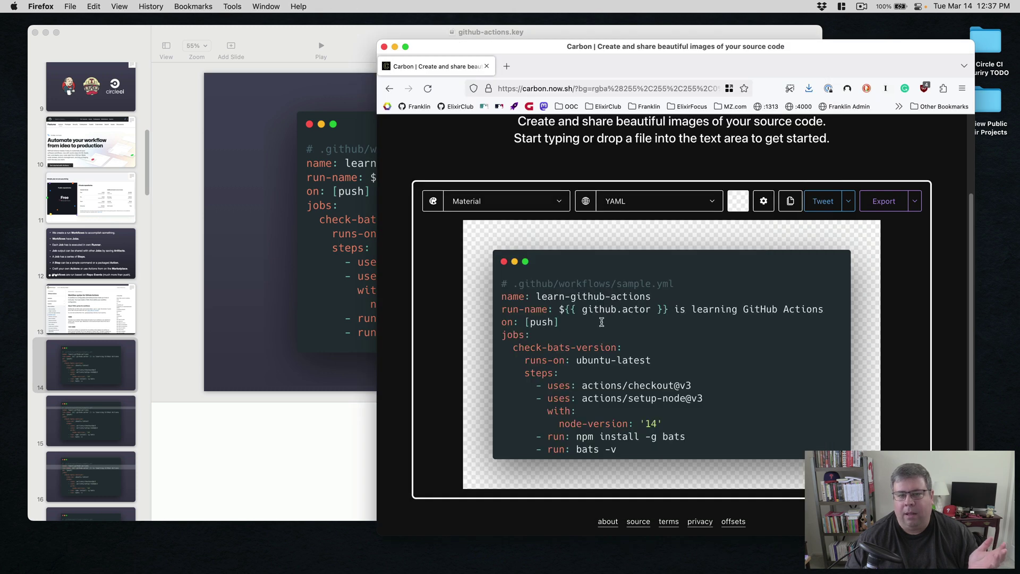
{"action": "scroll", "coordinate": [602, 318], "scroll_direction": "up", "scroll_amount": 4}
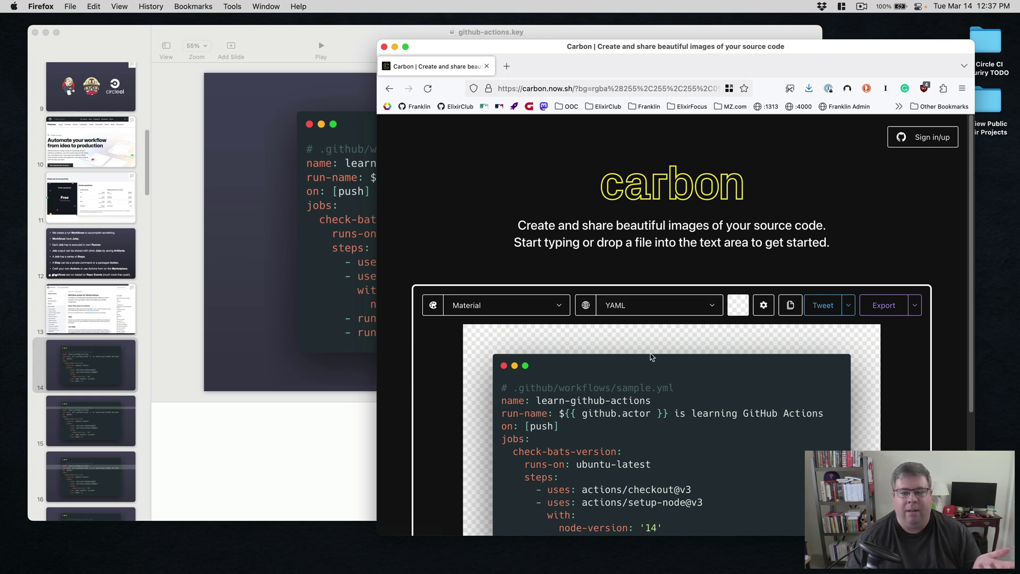
{"action": "scroll", "coordinate": [658, 333], "scroll_direction": "down", "scroll_amount": 2}
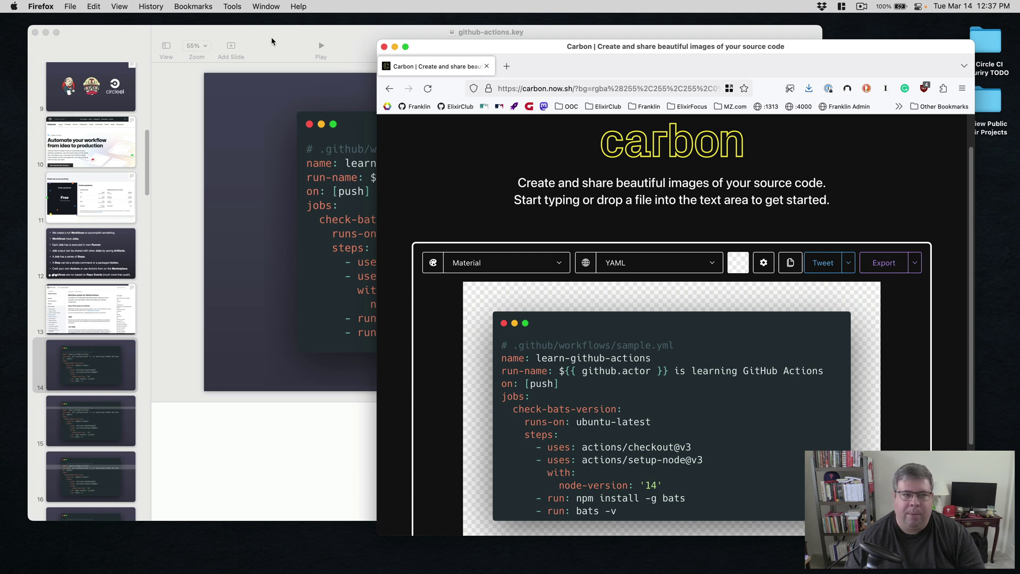
{"action": "left_click", "coordinate": [280, 48]}
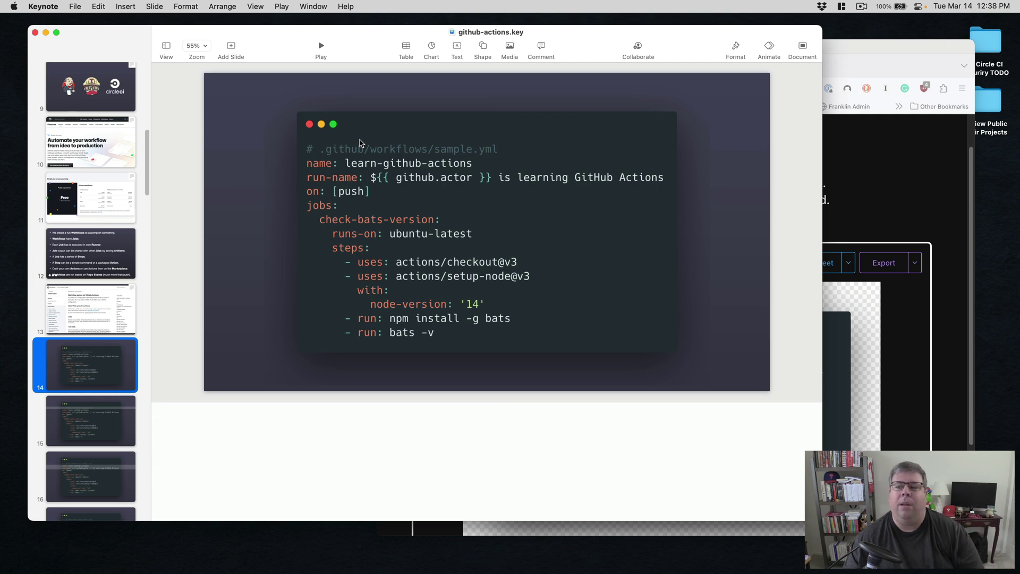
- Play the sample.yml slides, step the highlight through the YAML lines, and exit the slideshow
{"action": "left_click", "coordinate": [318, 54]}
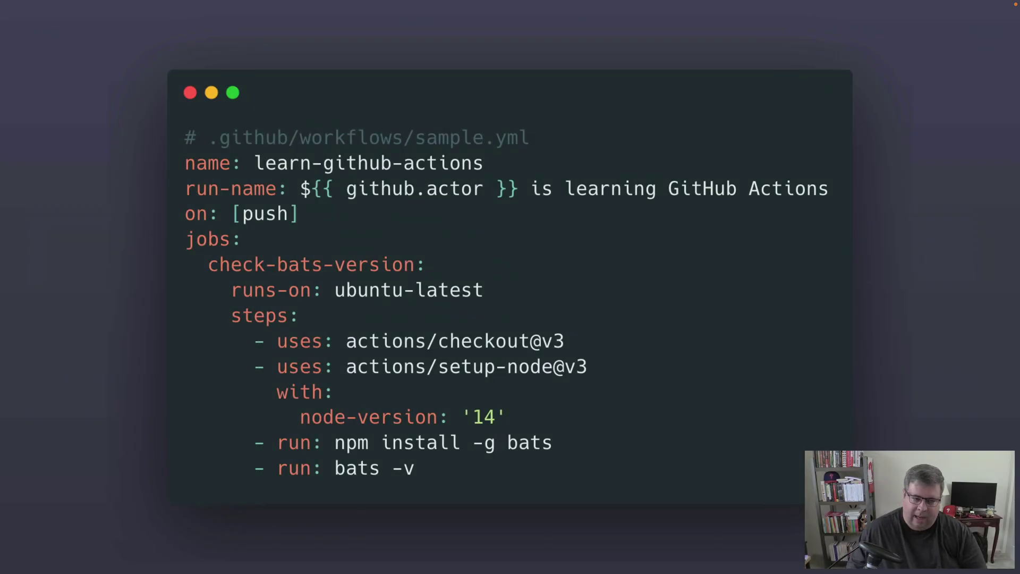
{"action": "key", "text": "Right"}
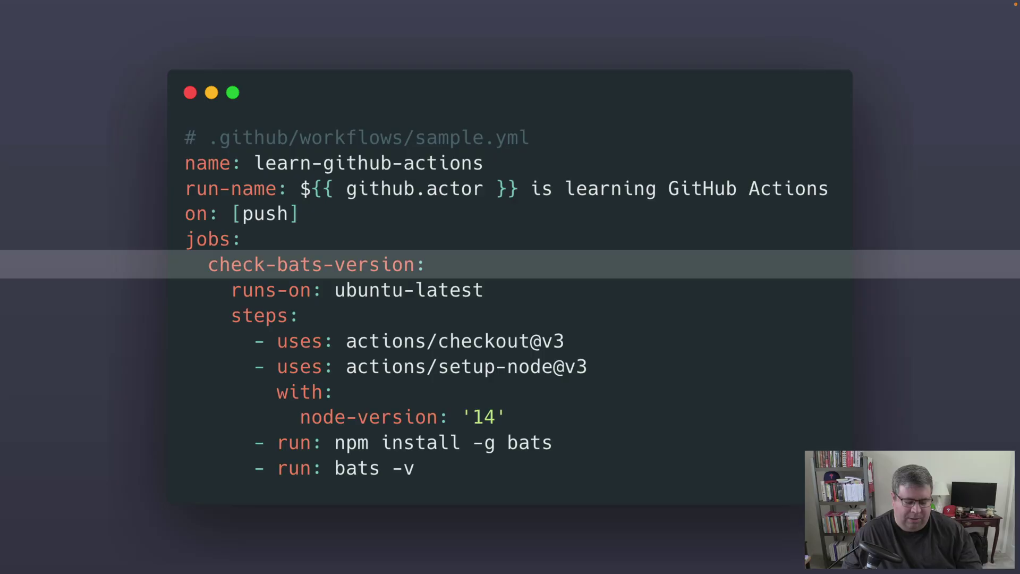
{"action": "key", "text": "Escape"}
- Compare the highlighted sample.yml variants on slides 14, 15 and 16
{"action": "left_click", "coordinate": [87, 285]}
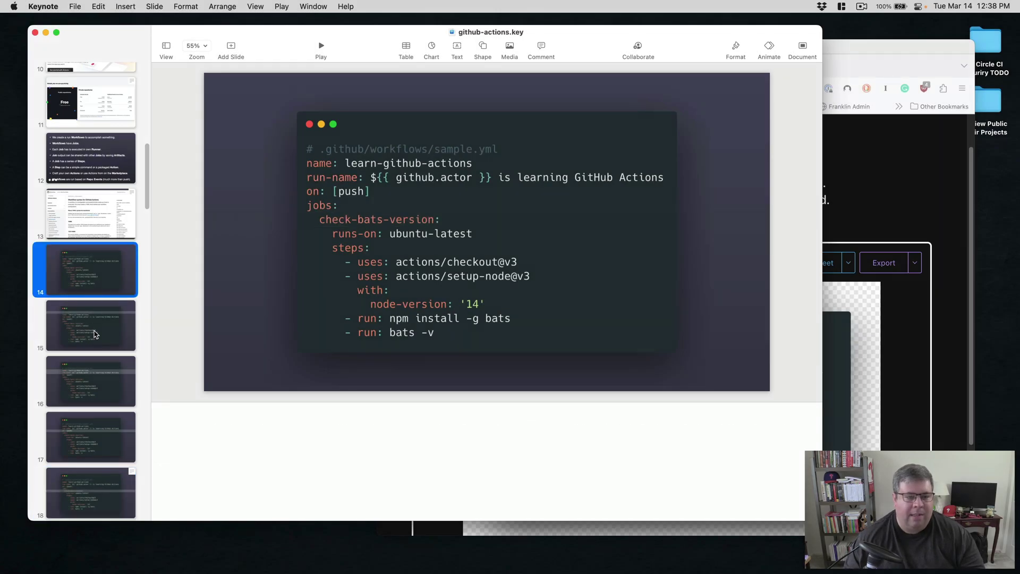
{"action": "left_click", "coordinate": [94, 333]}
{"action": "left_click", "coordinate": [88, 375]}
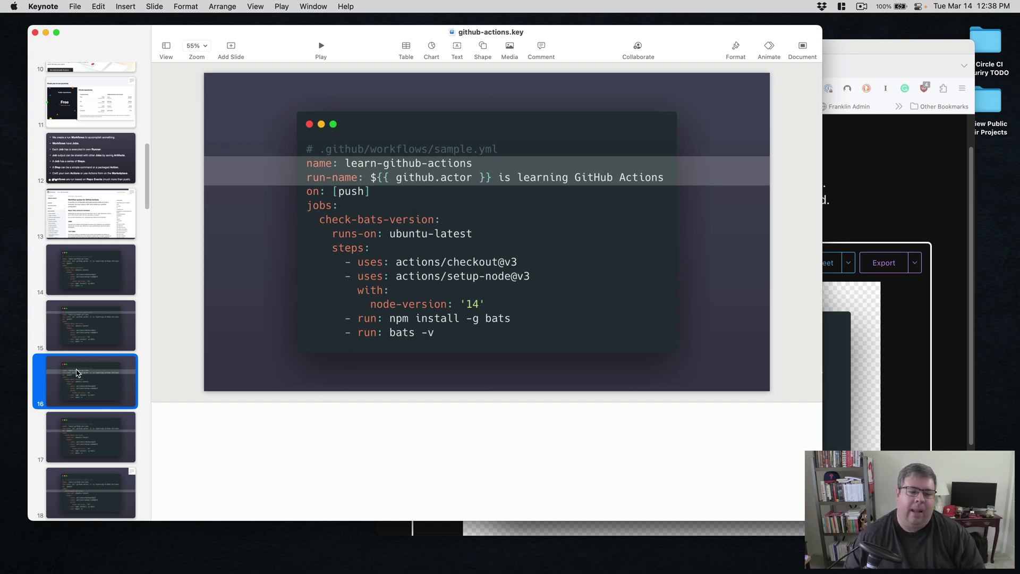
- Scroll down the navigator and open the Elixir CI code slide 28
{"action": "scroll", "coordinate": [100, 396], "scroll_direction": "down", "scroll_amount": 5}
{"action": "scroll", "coordinate": [100, 399], "scroll_direction": "down", "scroll_amount": 10}
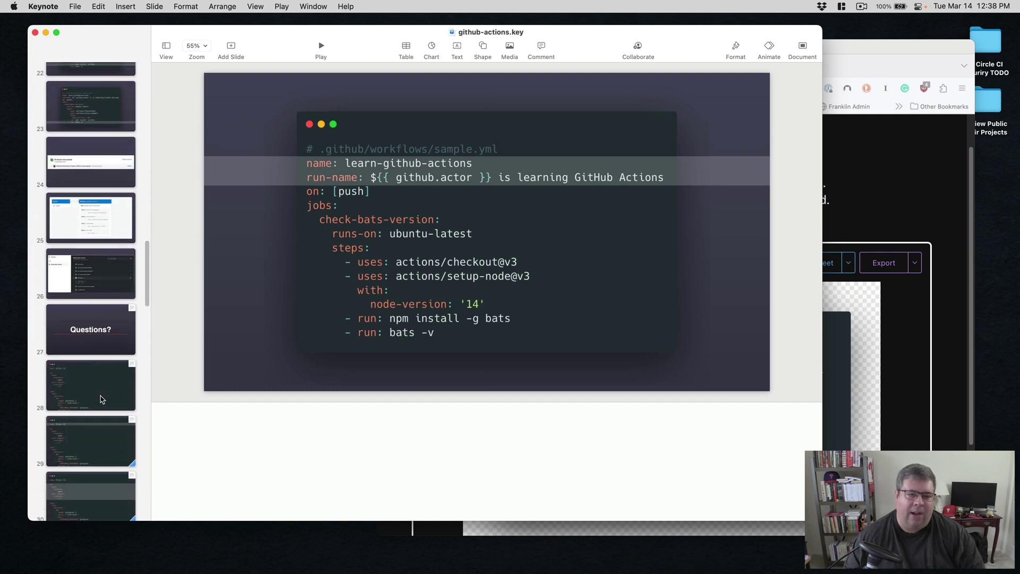
{"action": "scroll", "coordinate": [102, 399], "scroll_direction": "down", "scroll_amount": 2}
{"action": "left_click", "coordinate": [95, 237]}
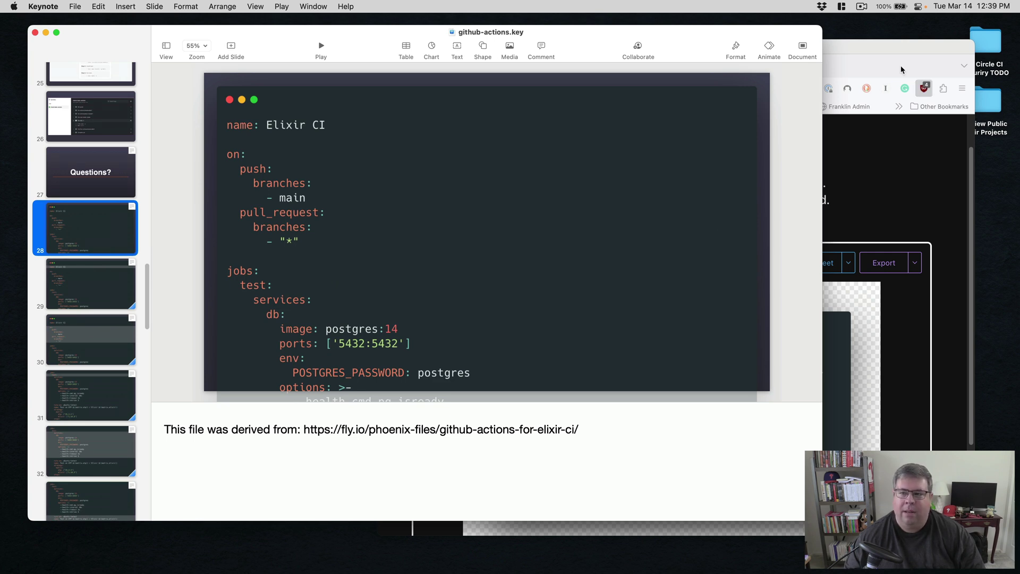
- Glance at the Carbon page in Firefox, then play the slideshow from Elixir CI slide 28
{"action": "left_click", "coordinate": [875, 51]}
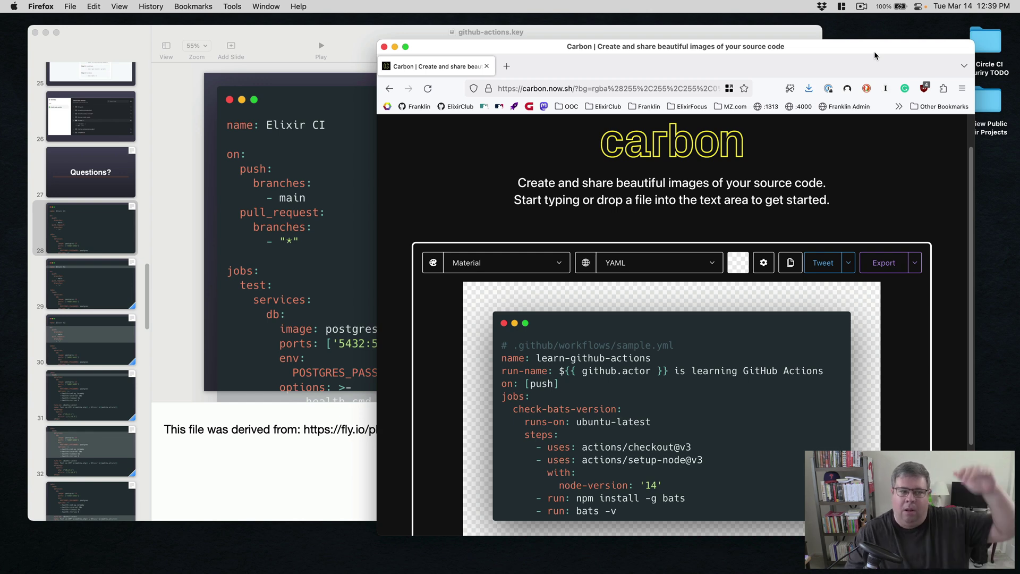
{"action": "left_click", "coordinate": [89, 225]}
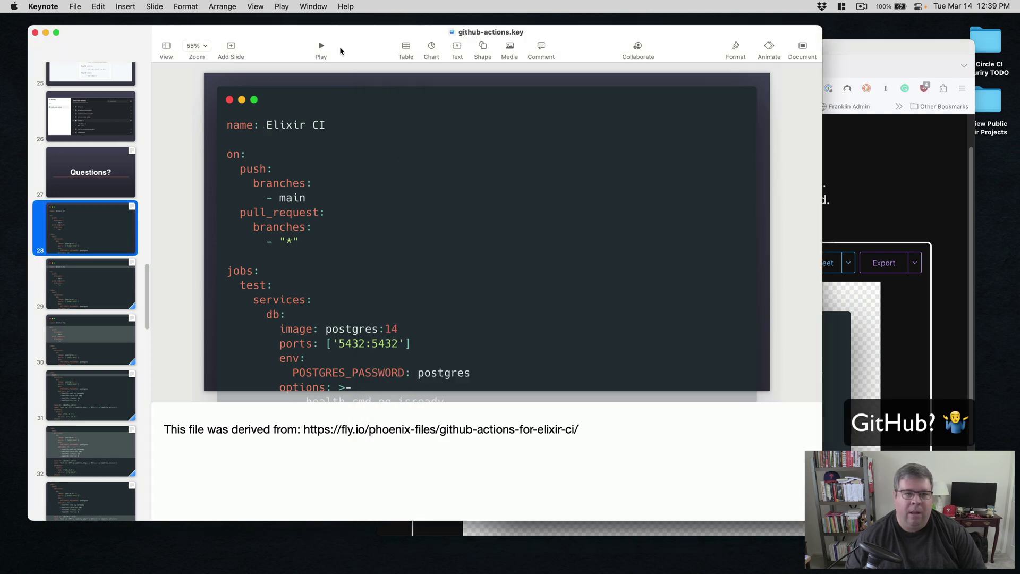
{"action": "left_click", "coordinate": [321, 47]}
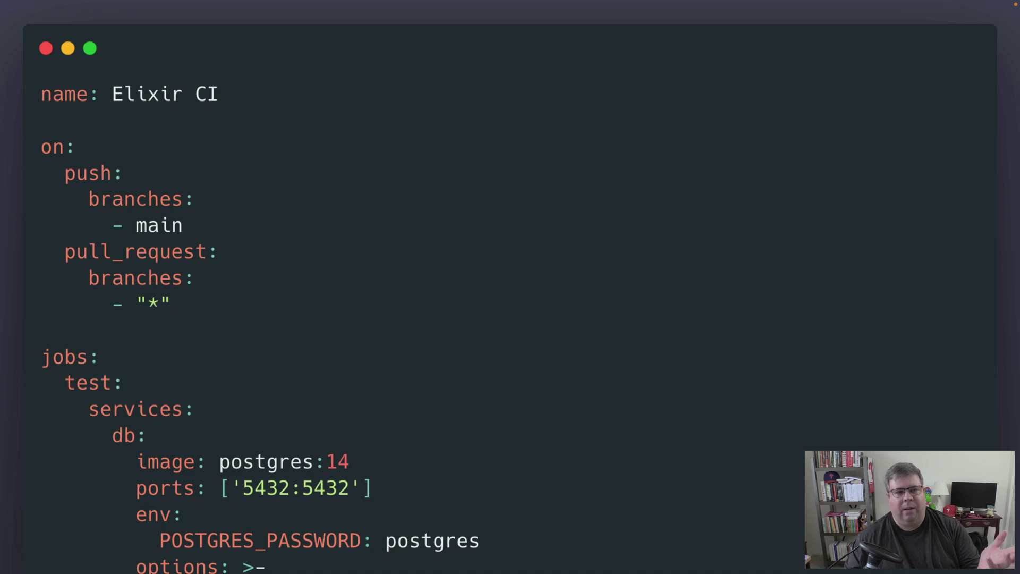
- Advance the Elixir CI highlights down to the runs-on and matrix lines, then exit the slideshow
{"action": "key", "text": "Right"}
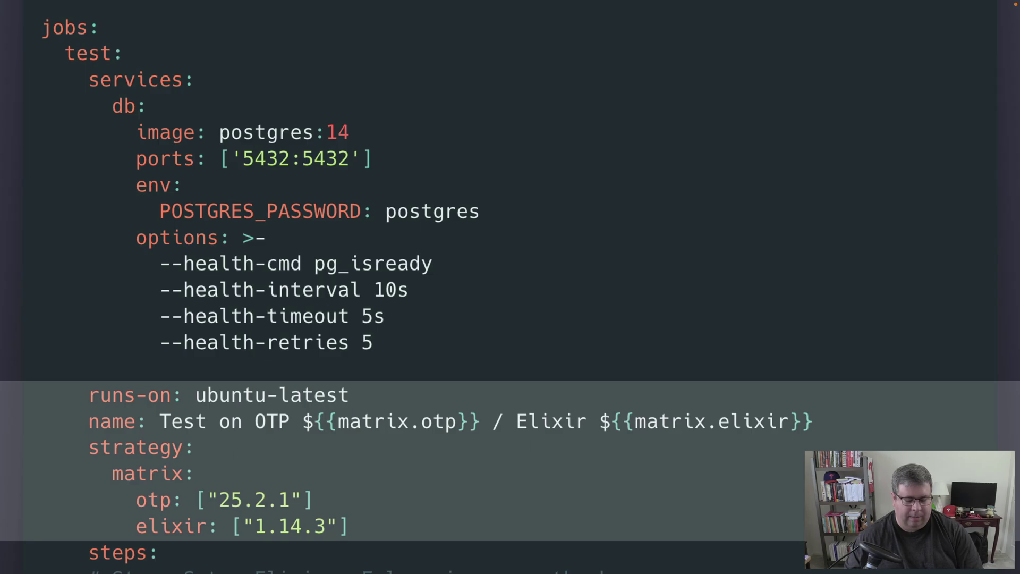
{"action": "key", "text": "Escape"}
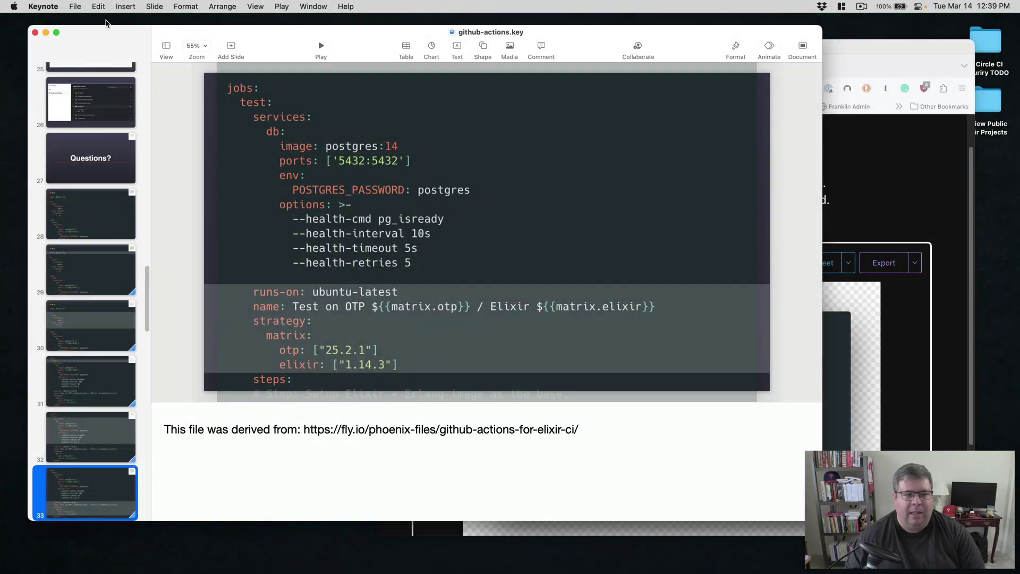
- Browse slides 28–30 and inspect slide 29's 0.3 s Magic Move transition in the Animate inspector
{"action": "left_click", "coordinate": [104, 209]}
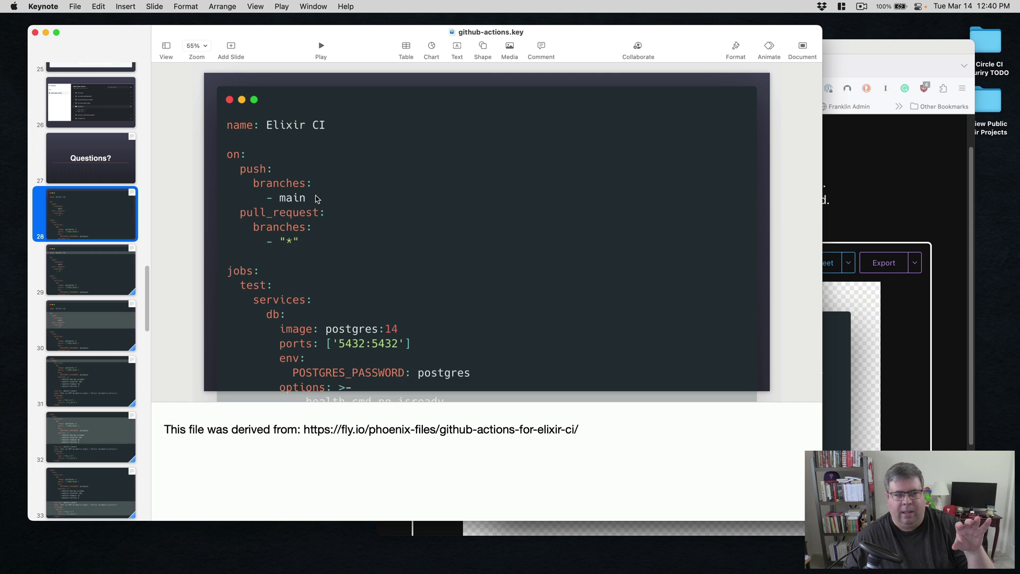
{"action": "left_click", "coordinate": [101, 258]}
{"action": "left_click", "coordinate": [98, 332]}
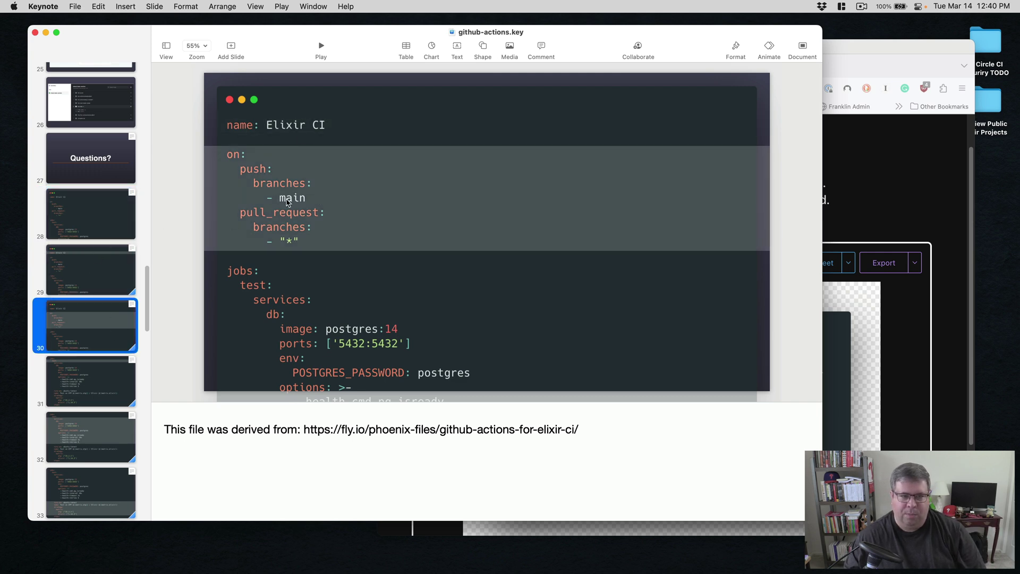
{"action": "left_click", "coordinate": [98, 274]}
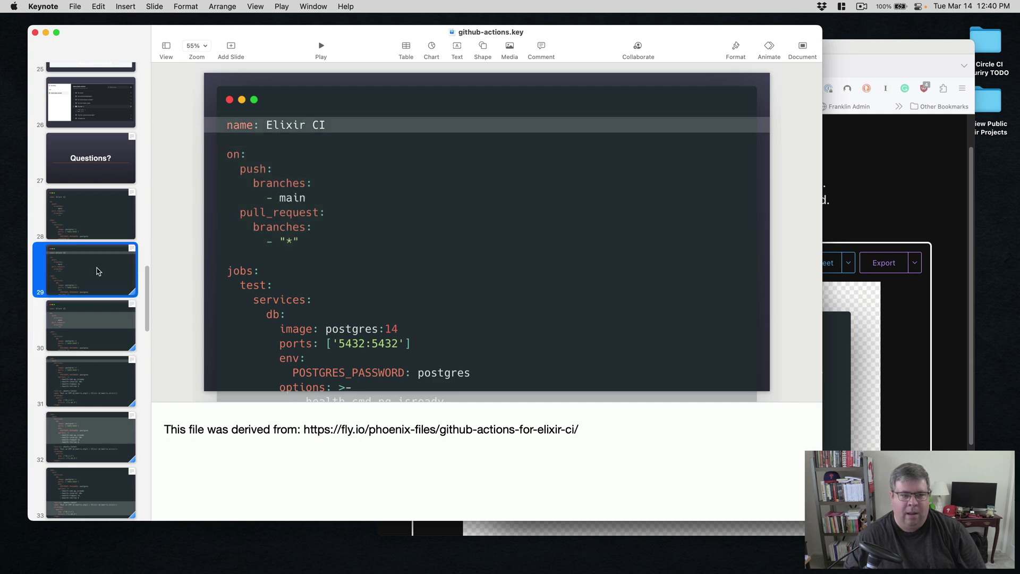
{"action": "left_click", "coordinate": [770, 49]}
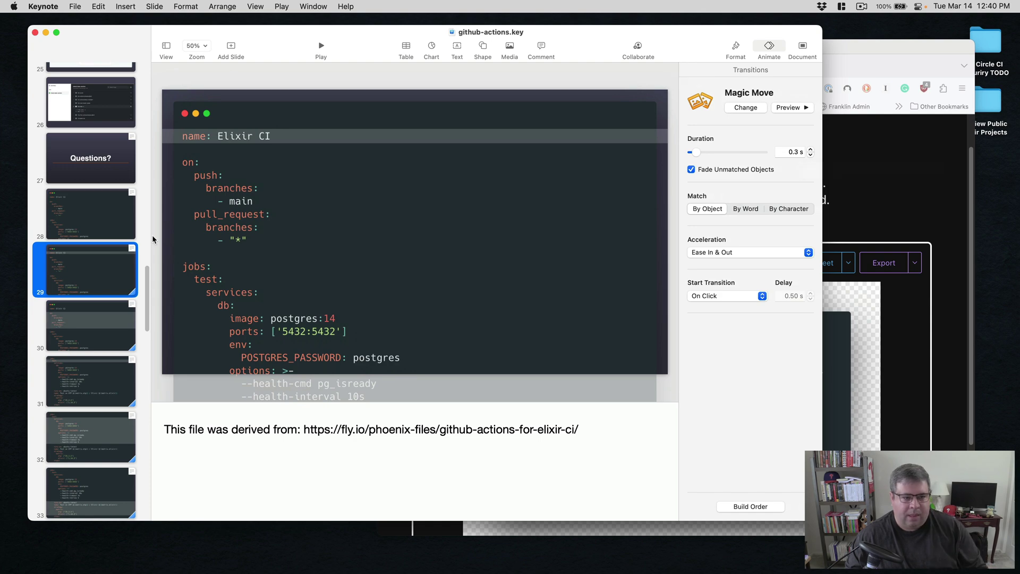
{"action": "left_click", "coordinate": [81, 212]}
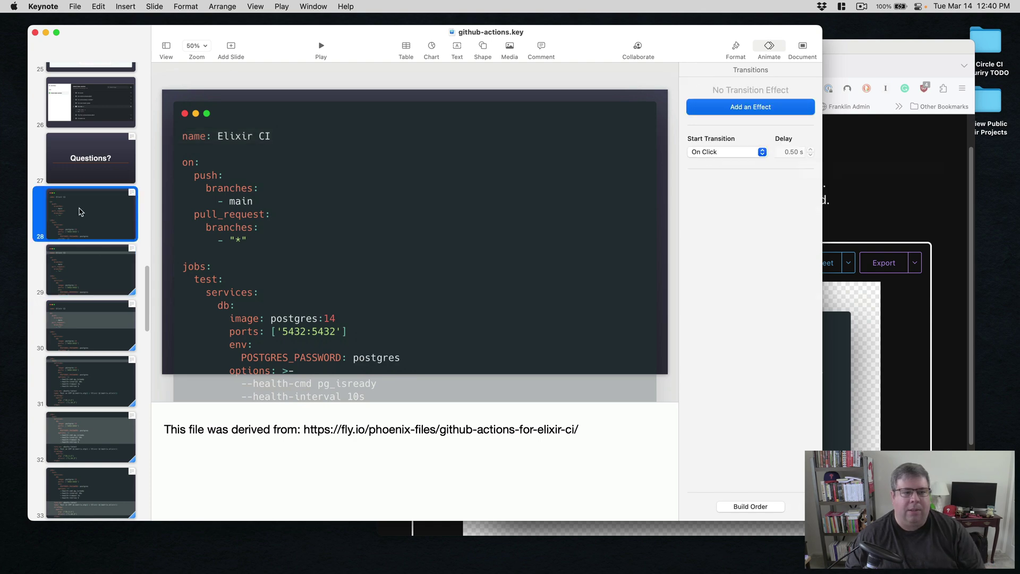
- Play the Elixir CI slides through to the Run tests highlight, then bring up Firefox's Carbon page
{"action": "left_click", "coordinate": [320, 48]}
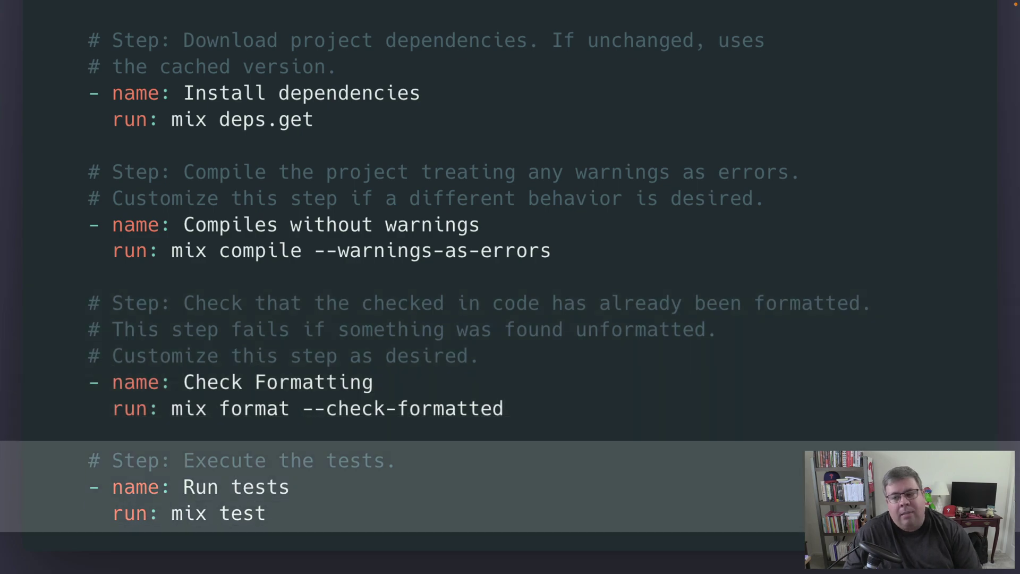
{"action": "key", "text": "Escape"}
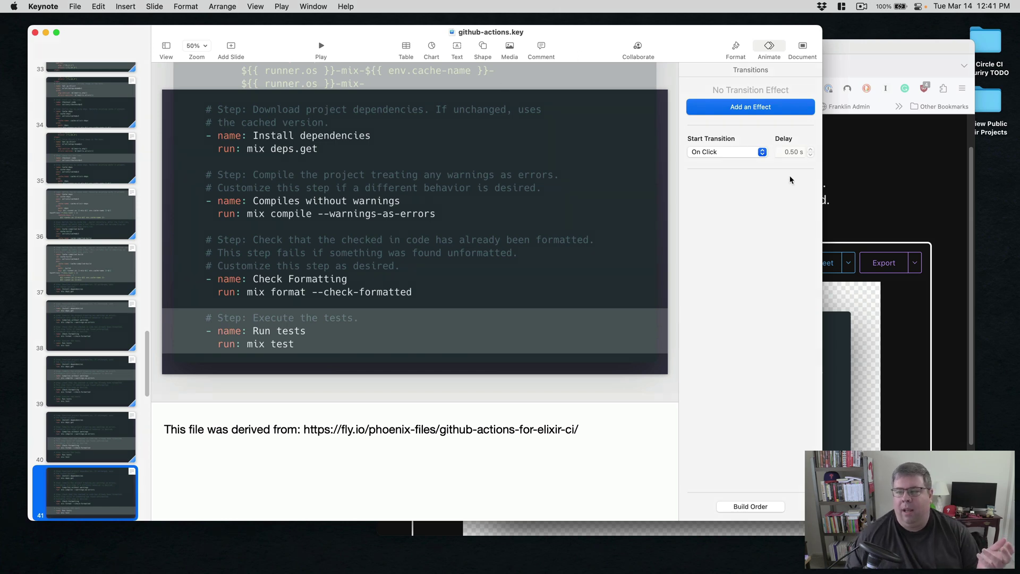
{"action": "left_click", "coordinate": [881, 184]}
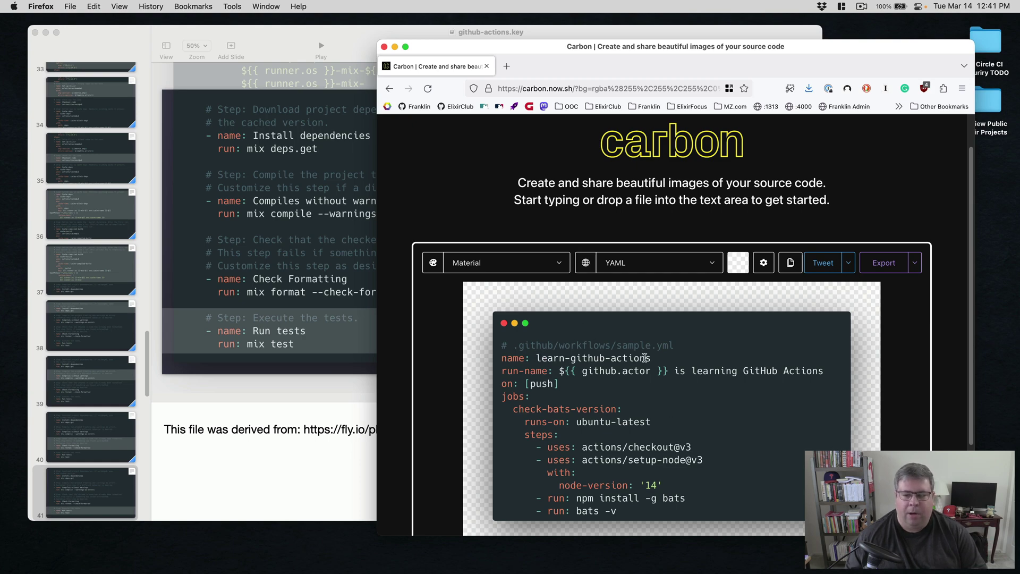
- Switch to VS Code, look over the CodeSnap extension's details page, then close it
{"action": "mouse_move", "coordinate": [790, 554]}
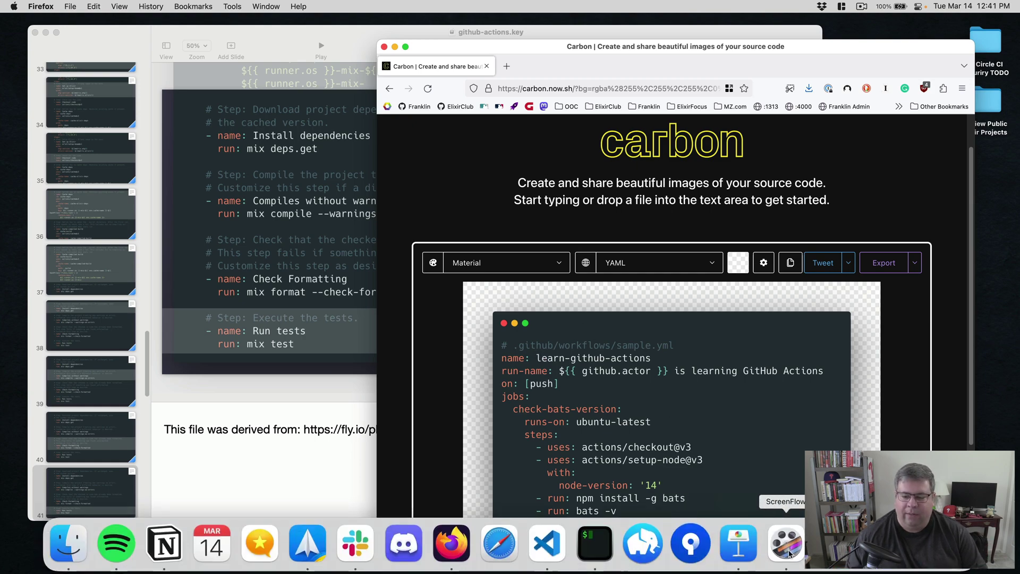
{"action": "left_click", "coordinate": [541, 552]}
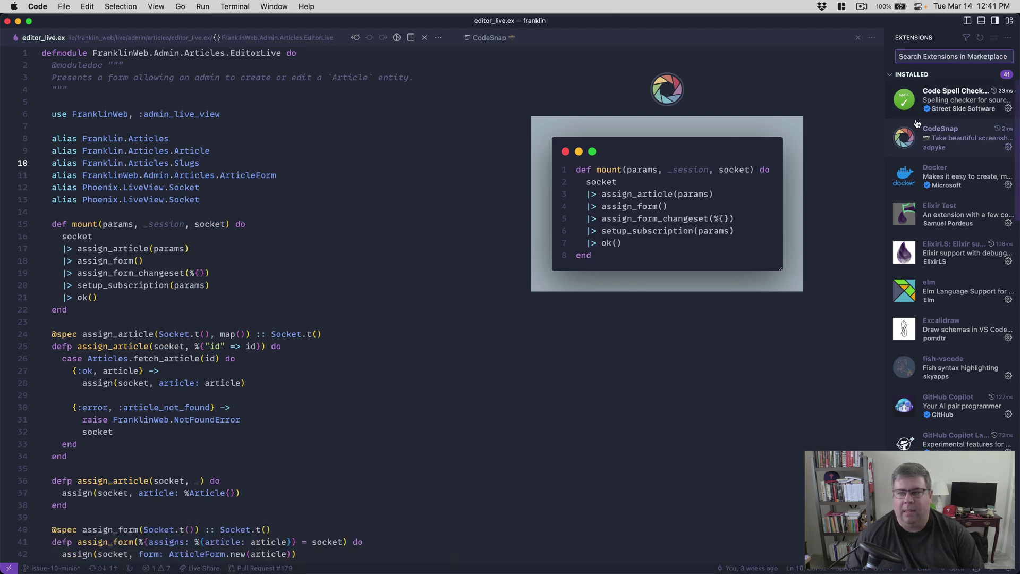
{"action": "left_click", "coordinate": [935, 135]}
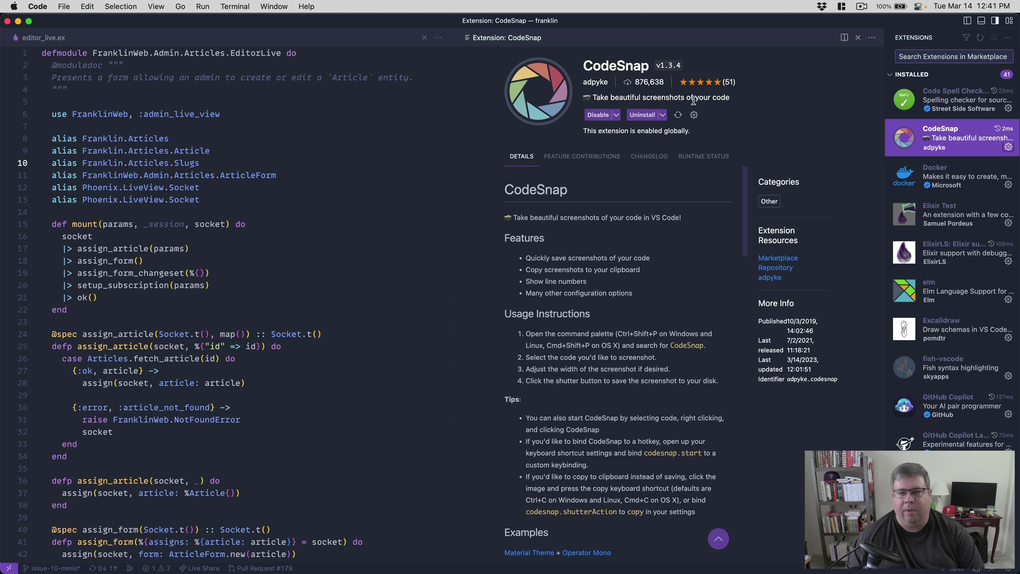
{"action": "key", "text": "super+w"}
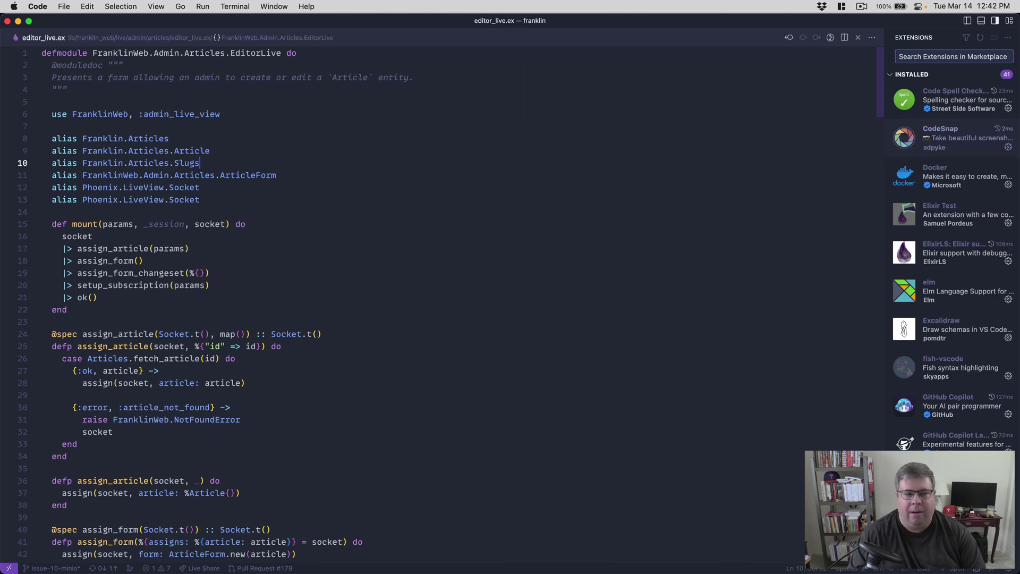
- Split the editor, launch CodeSnap from the Command Palette, and close the duplicate editor_live.ex pane
{"action": "left_click", "coordinate": [844, 37]}
{"action": "left_click", "coordinate": [776, 134]}
{"action": "key", "text": "super+shift+p"}
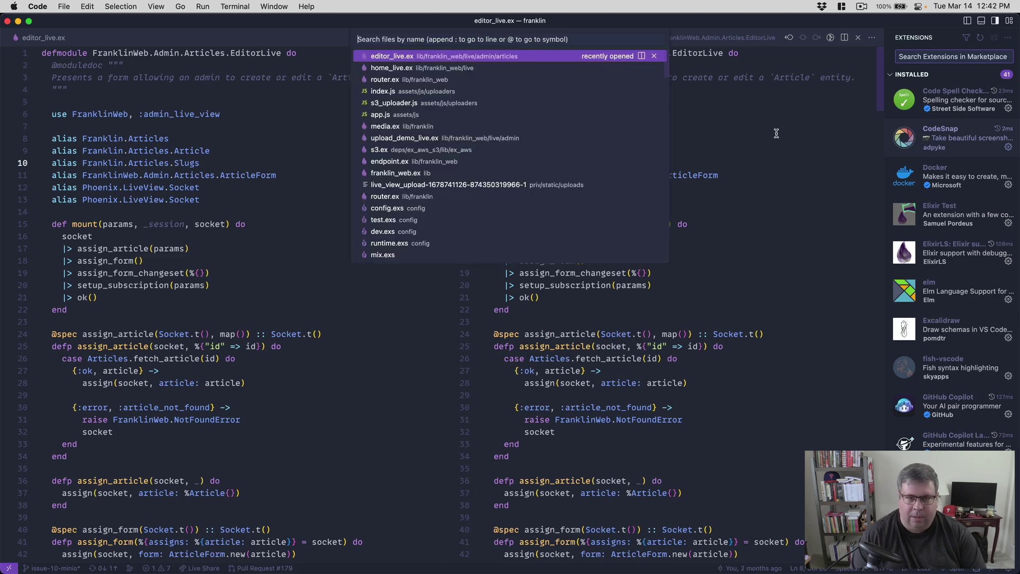
{"action": "key", "text": "Return"}
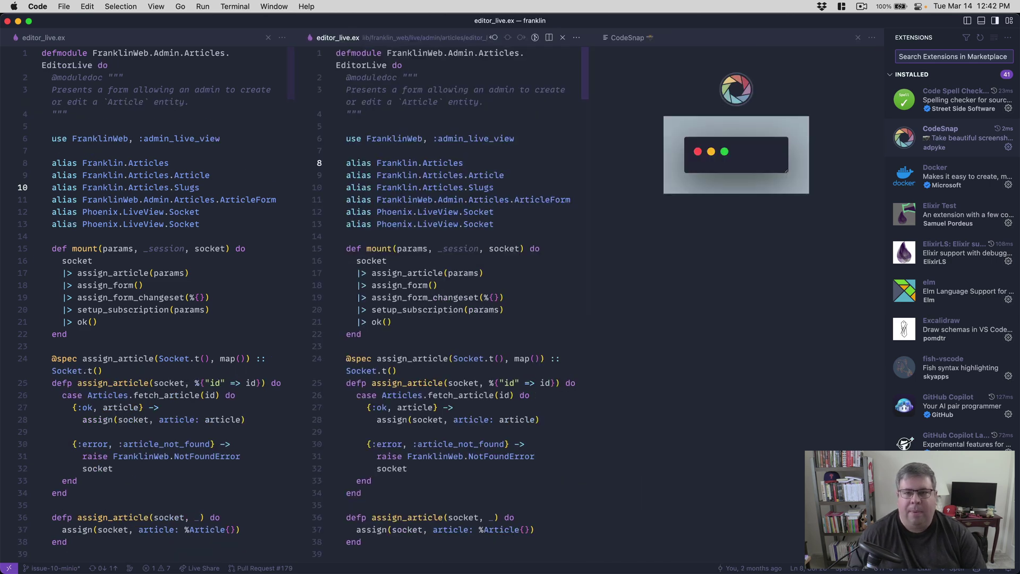
{"action": "left_click", "coordinate": [562, 38]}
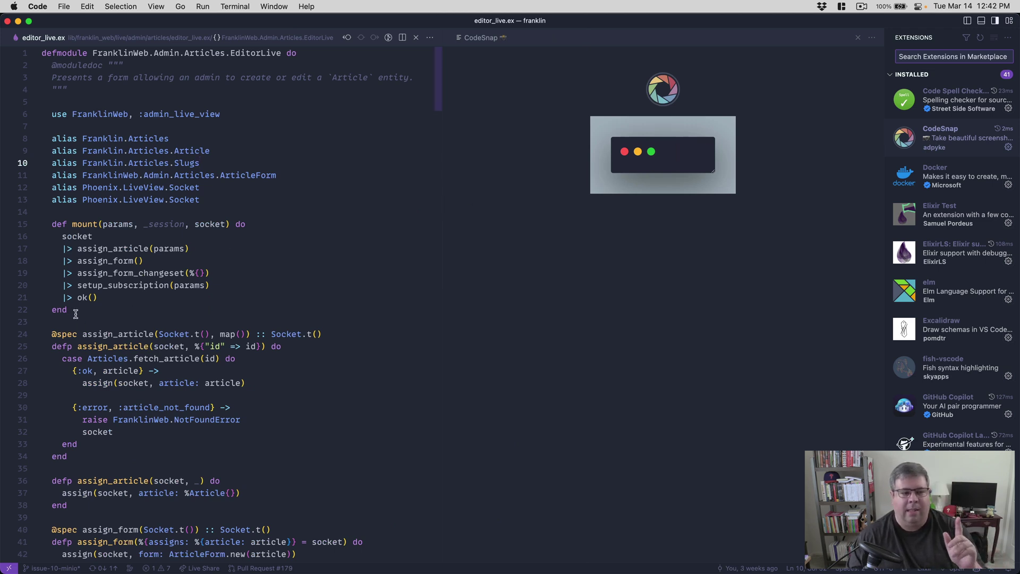
- Select the mount function on lines 15–22, widen the snapshot window, and copy the image
{"action": "left_click_drag", "start_coordinate": [67, 311], "coordinate": [26, 221]}
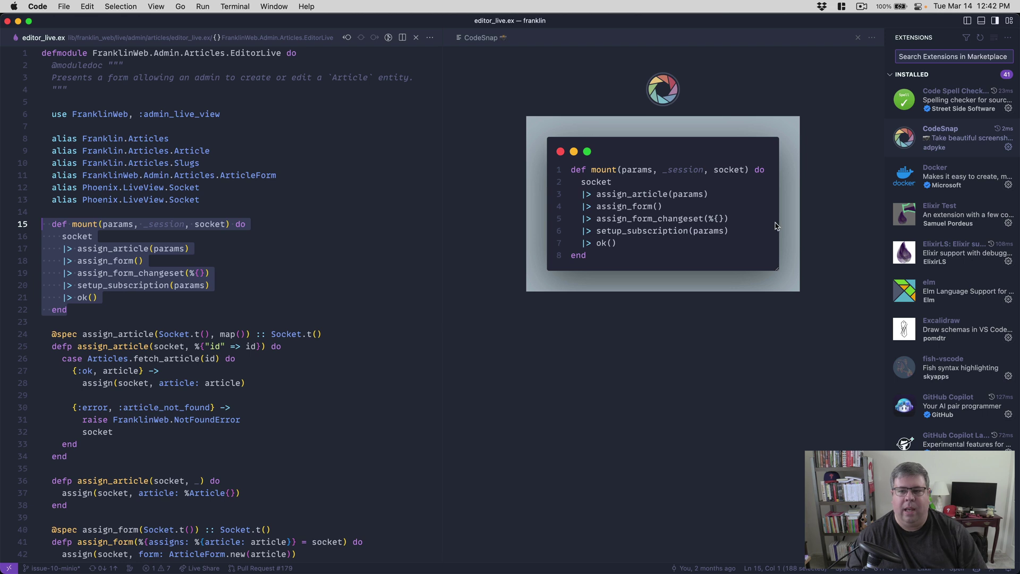
{"action": "left_click", "coordinate": [777, 250]}
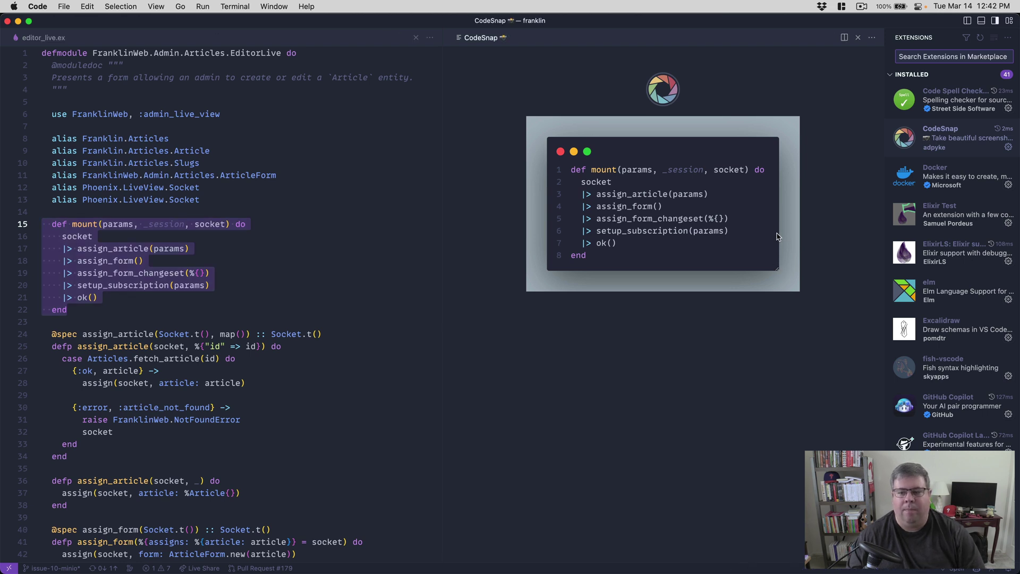
{"action": "mouse_move", "coordinate": [777, 269]}
{"action": "left_mouse_down"}
{"action": "mouse_move", "coordinate": [822, 268]}
{"action": "mouse_move", "coordinate": [715, 268]}
{"action": "mouse_move", "coordinate": [783, 270]}
{"action": "left_mouse_up"}
{"action": "right_click", "coordinate": [696, 239]}
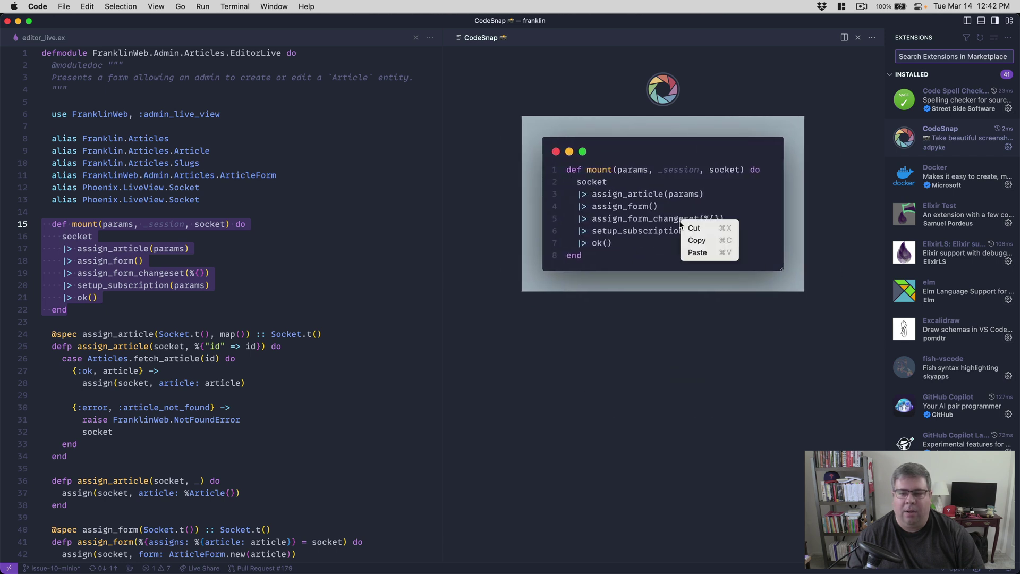
{"action": "left_click", "coordinate": [697, 243]}
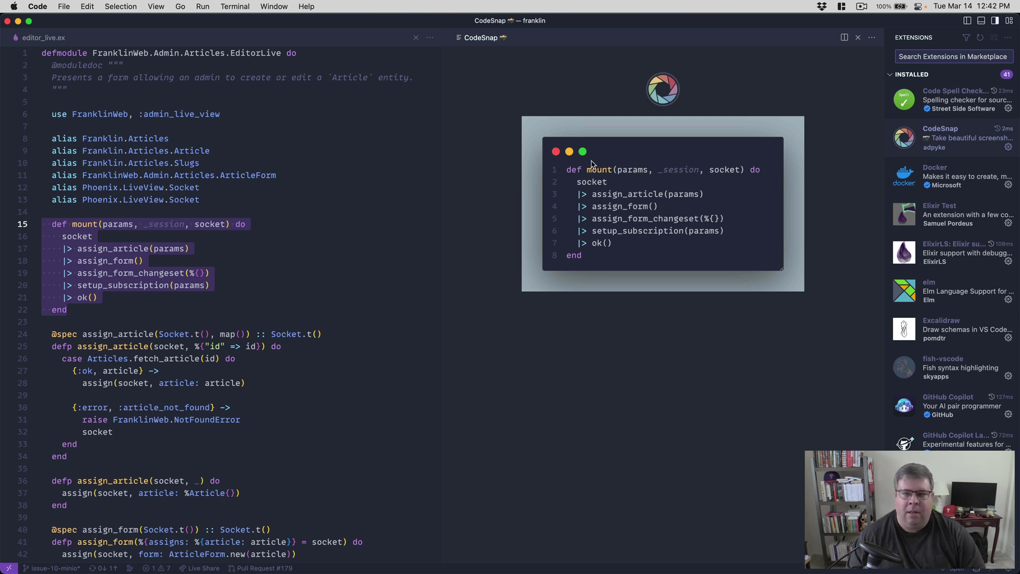
- In CodeSnap's extension settings, delete the #abb8c3 Background Color value
{"action": "left_click", "coordinate": [1009, 147]}
{"action": "left_click", "coordinate": [942, 285]}
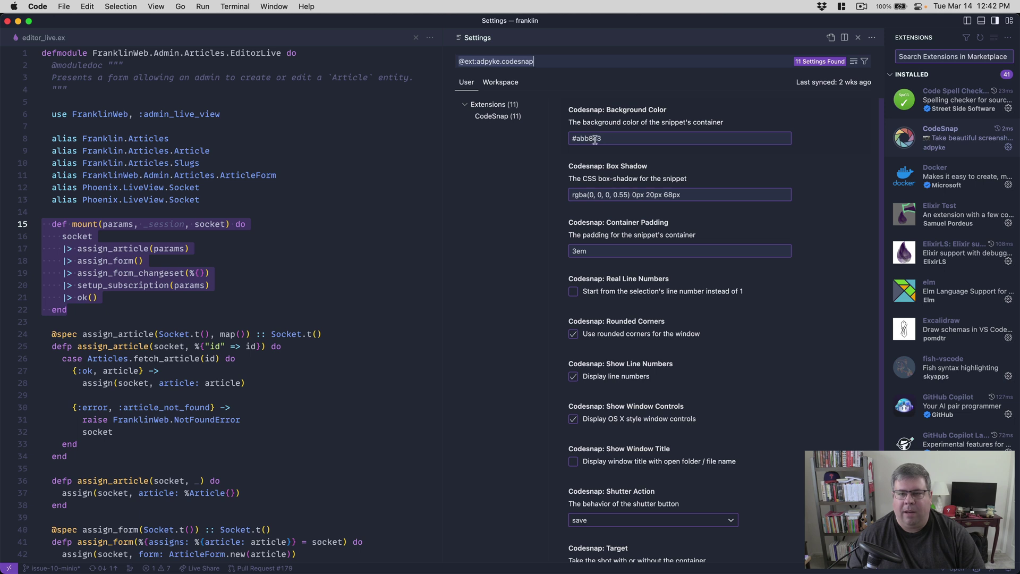
{"action": "left_click", "coordinate": [619, 138]}
{"action": "key", "text": "super+a"}
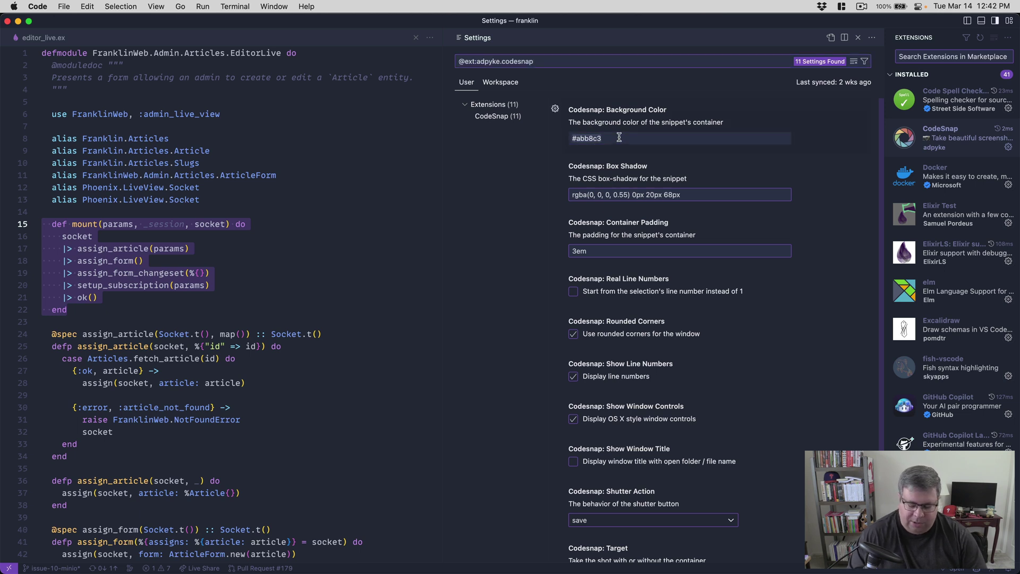
{"action": "key", "text": "BackSpace"}
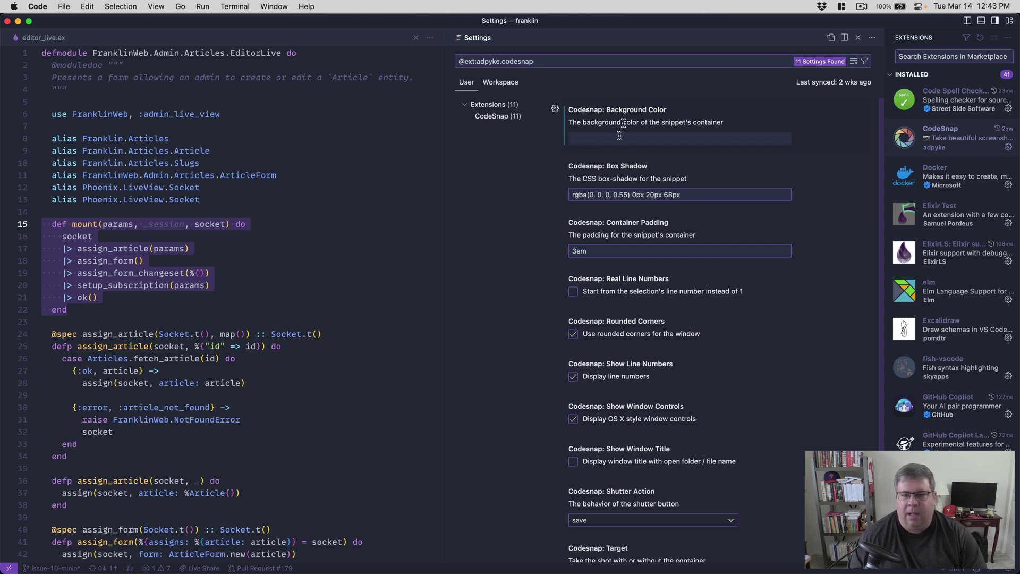
- Widen the CodeSnap frame, reselect lines 15–22, and widen the code window until no lines wrap
{"action": "left_click", "coordinate": [858, 39]}
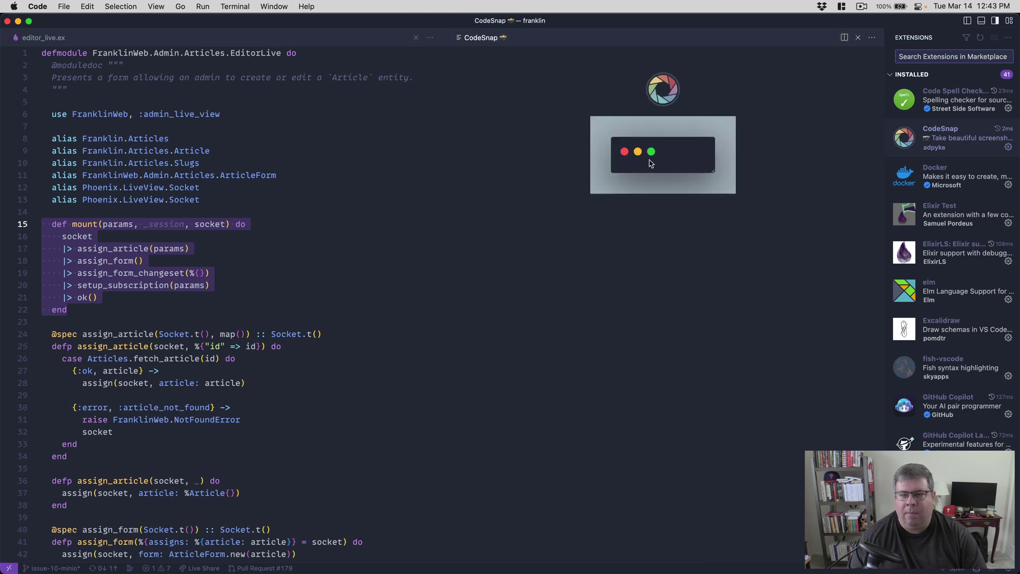
{"action": "left_click_drag", "start_coordinate": [710, 170], "coordinate": [749, 170]}
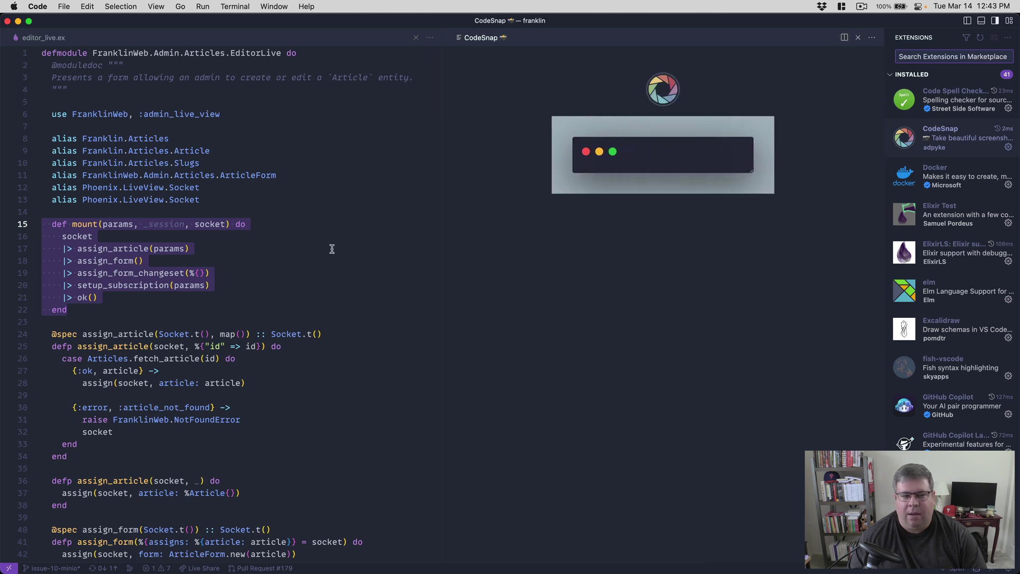
{"action": "left_click", "coordinate": [177, 272]}
{"action": "left_click", "coordinate": [33, 227], "text": "shift"}
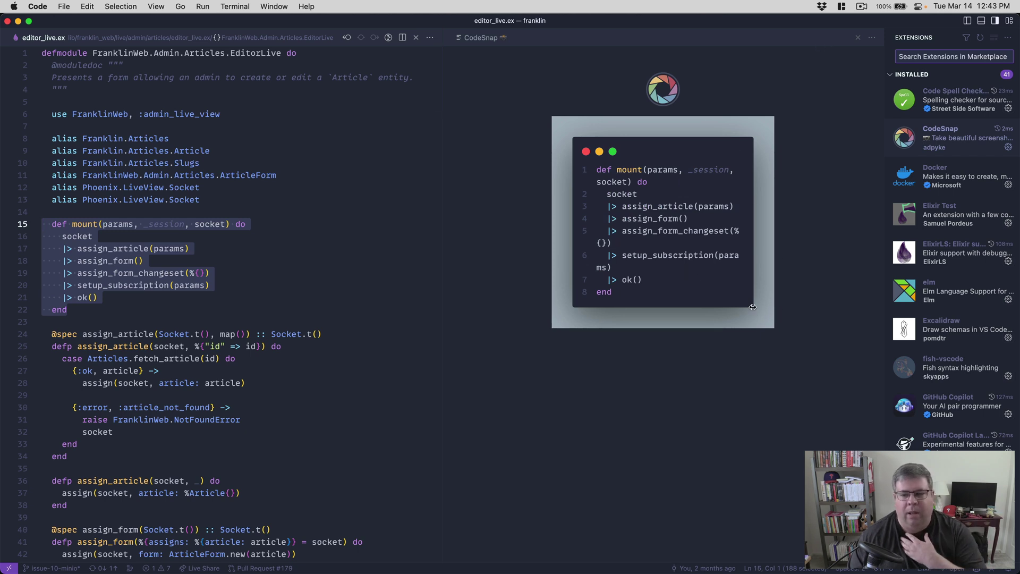
{"action": "left_click_drag", "start_coordinate": [753, 307], "coordinate": [784, 304]}
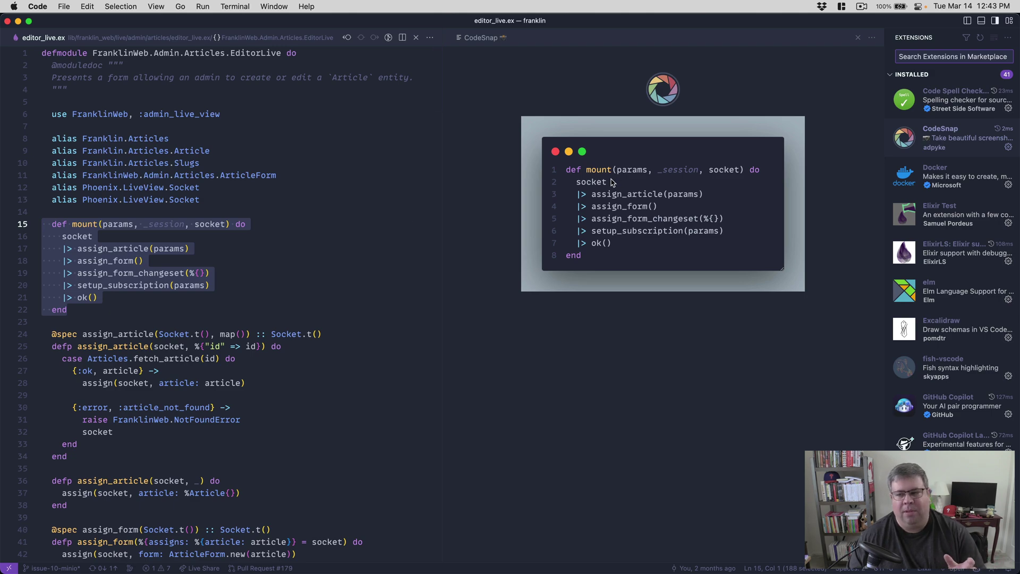
- Use Mission Control to switch to the Firefox Carbon window, then to Keynote's github-actions.key
{"action": "key", "text": "ctrl+Up"}
{"action": "left_click", "coordinate": [770, 340]}
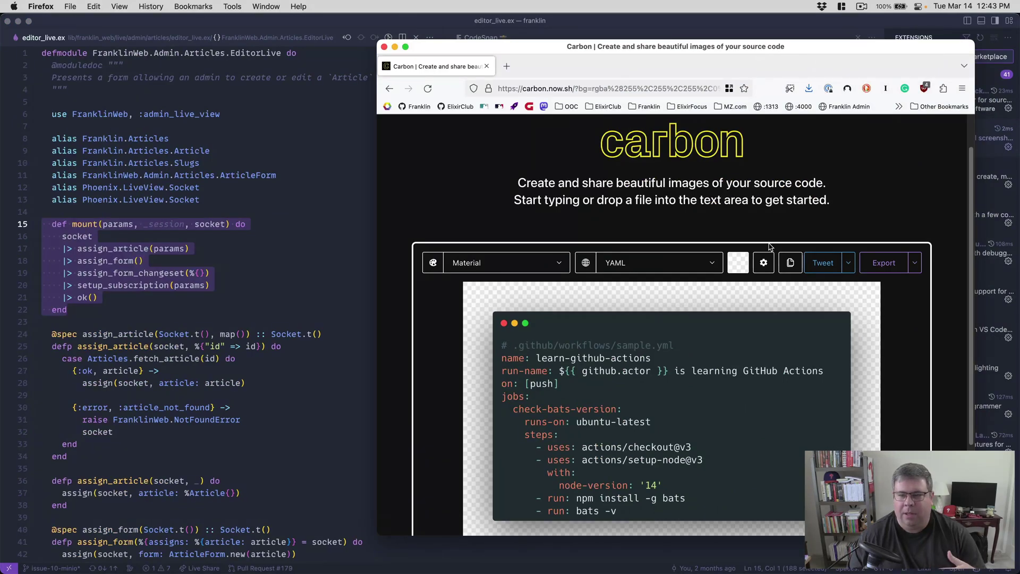
{"action": "key", "text": "ctrl+Up"}
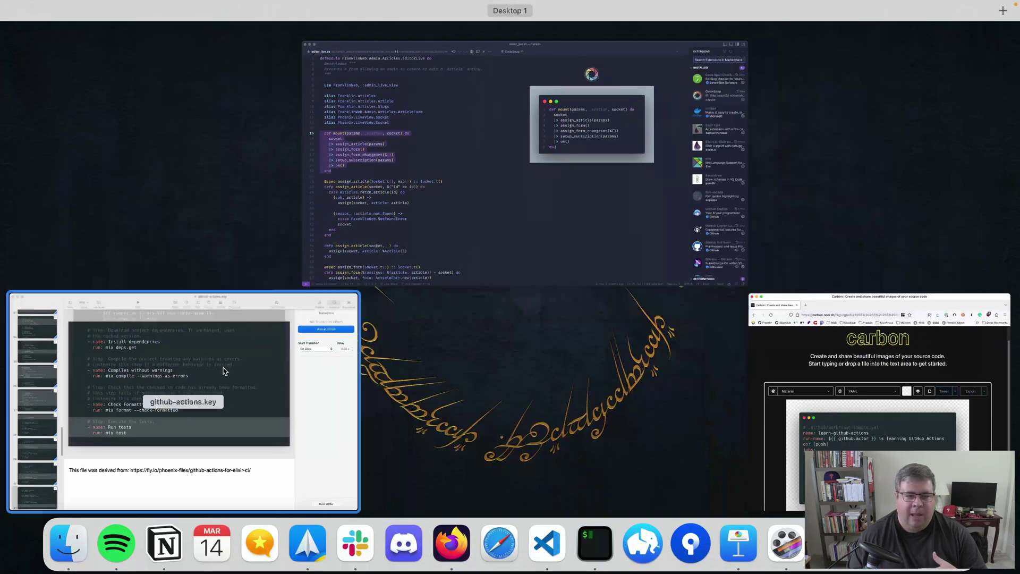
{"action": "left_click", "coordinate": [223, 370]}
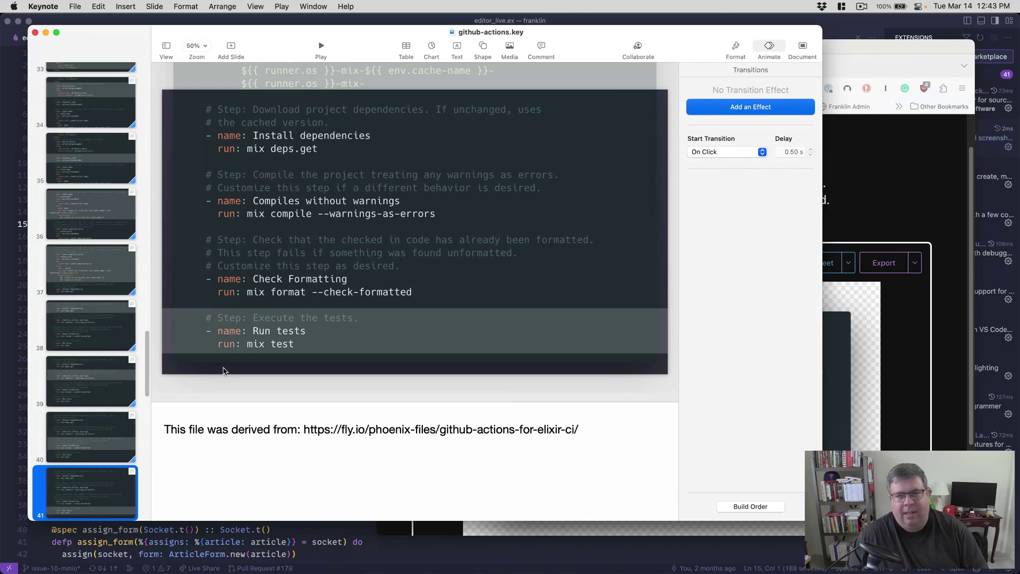